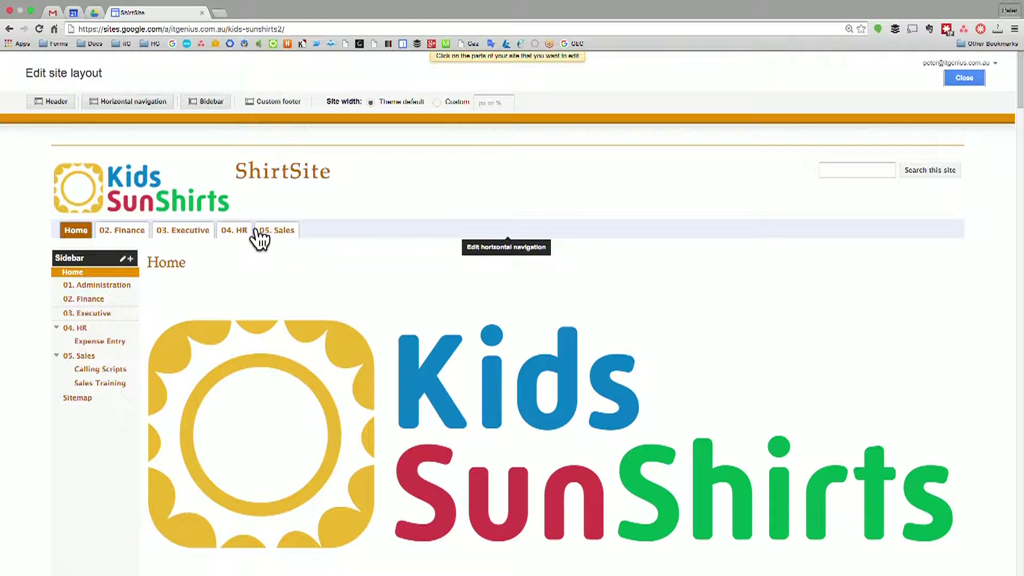
Step: Turn the site's horizontal navigation off and on again, and open its configuration
click(149, 104)
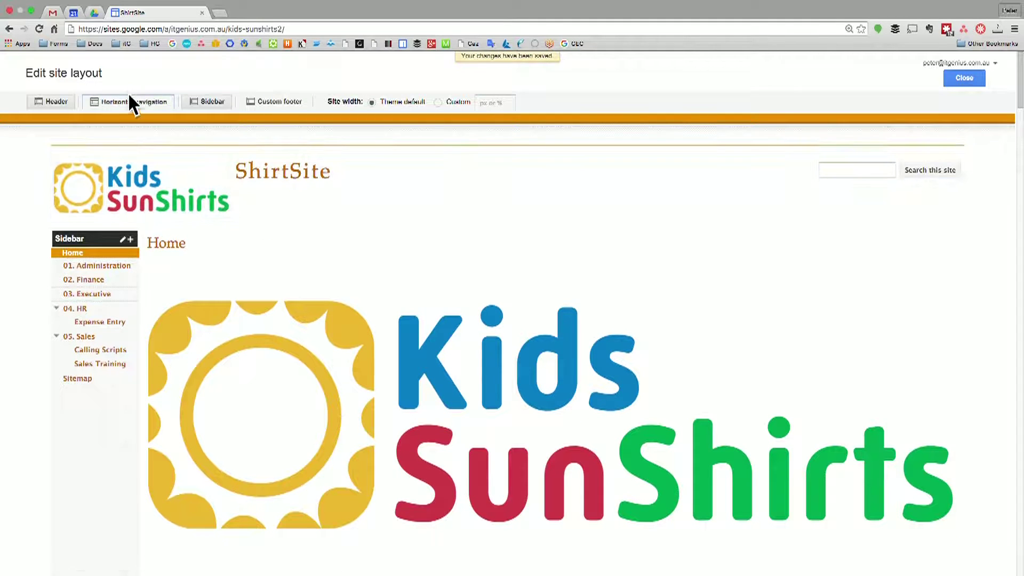
click(128, 102)
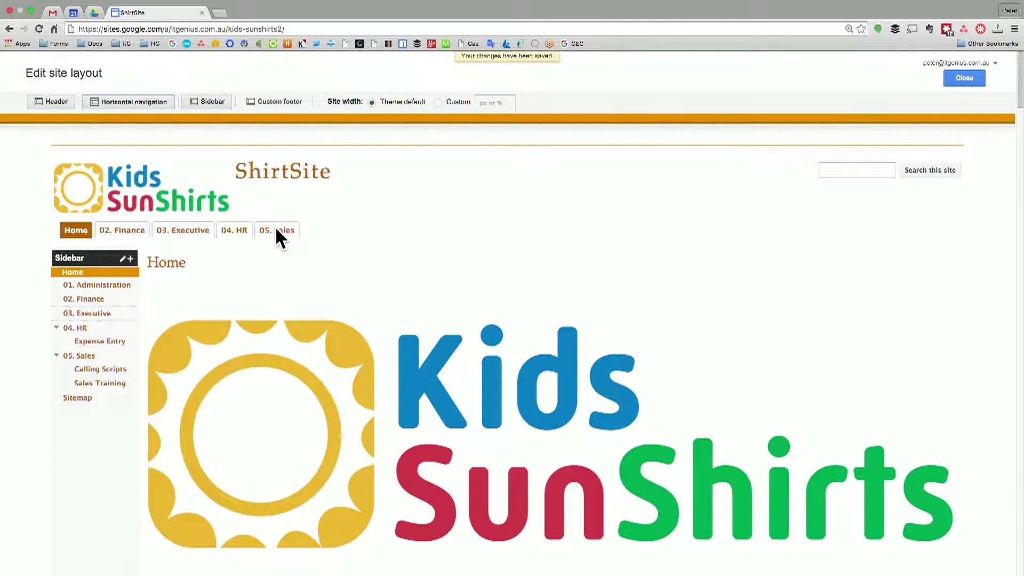
click(246, 234)
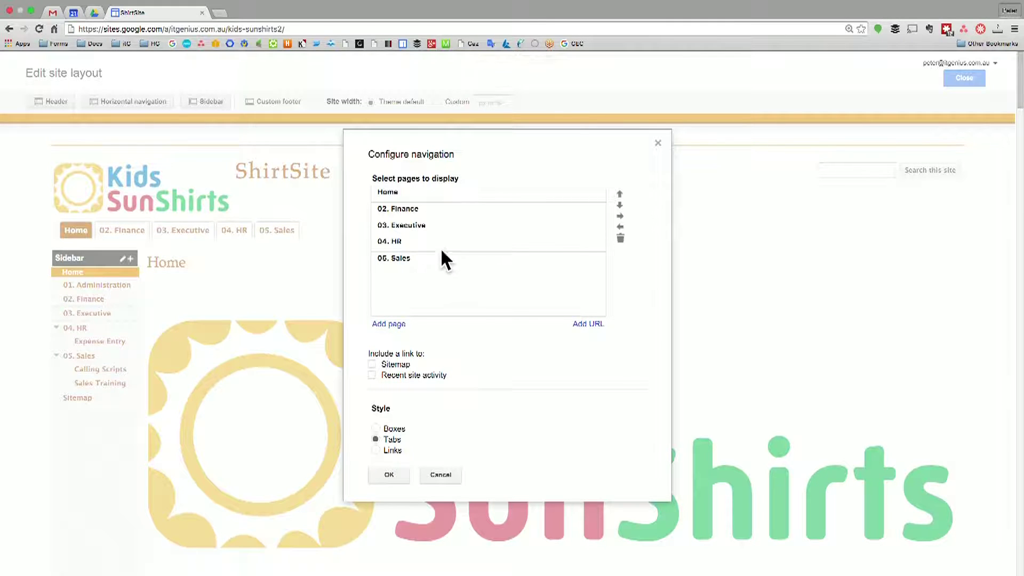
Step: Try moving the 04. HR page up two places in the navigation list, and return it to its original position
click(475, 242)
click(620, 194)
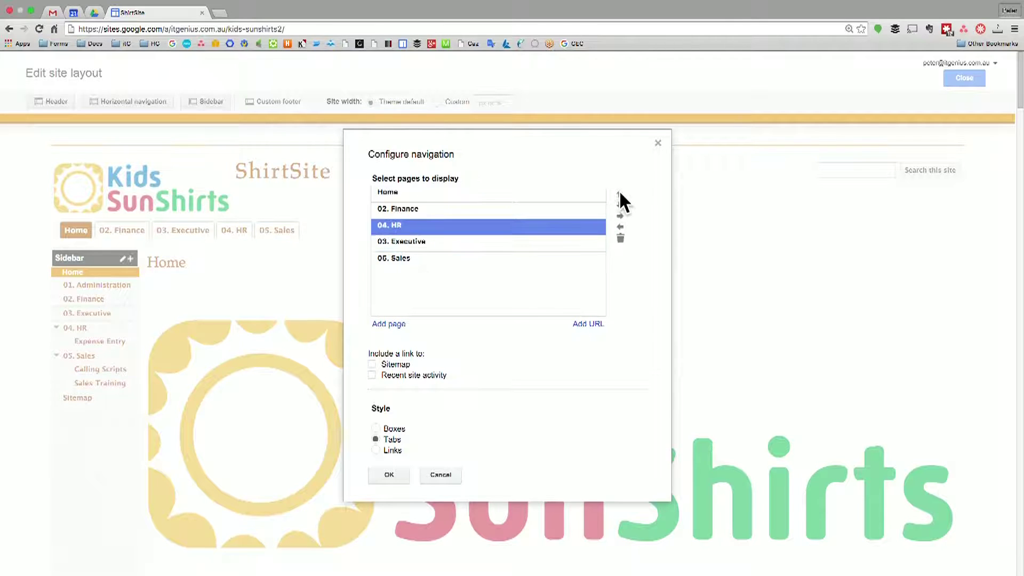
click(620, 194)
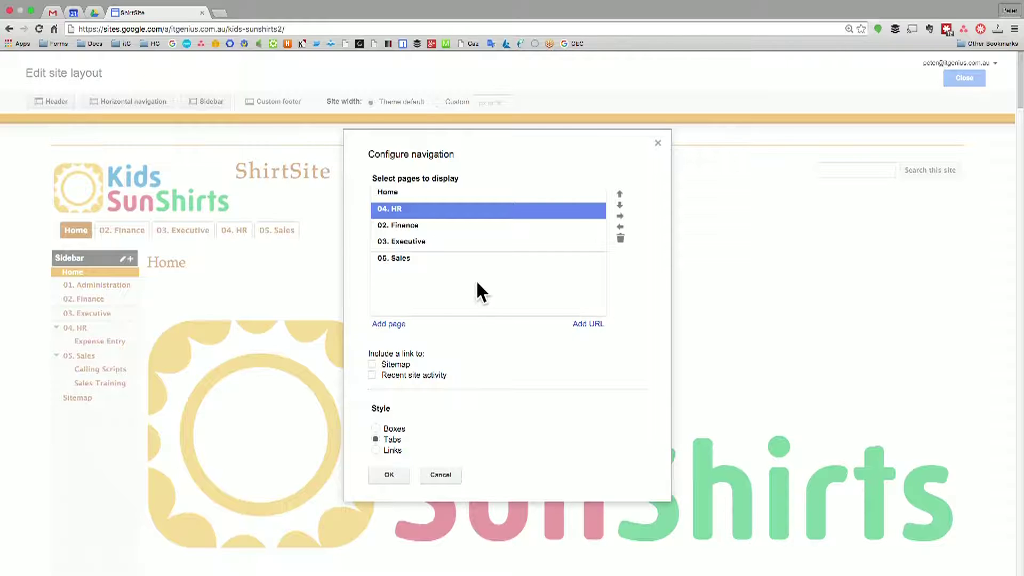
click(619, 205)
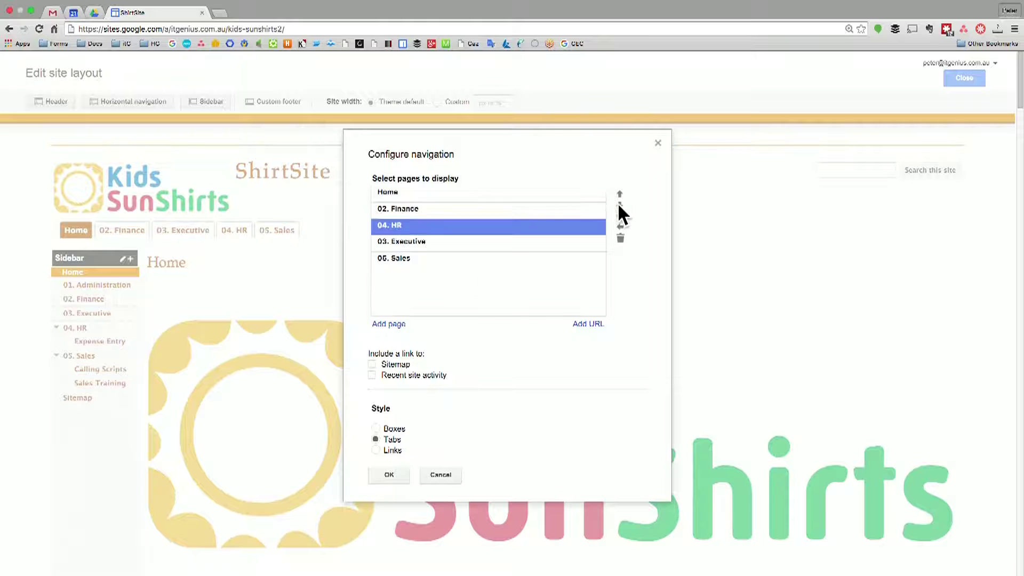
click(619, 205)
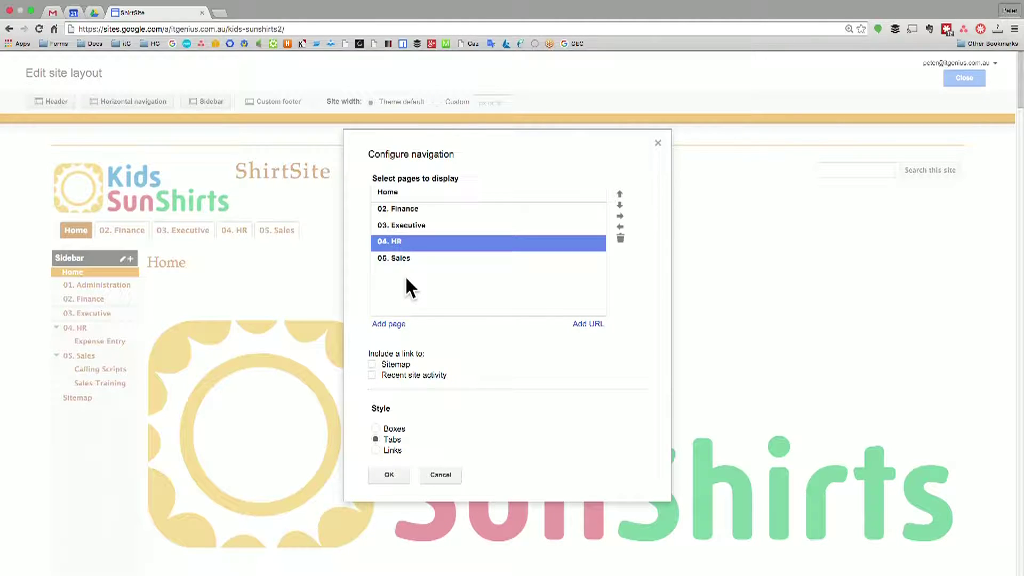
Step: Add the 01. Administration page to the horizontal navigation, directly after 04. HR
click(396, 324)
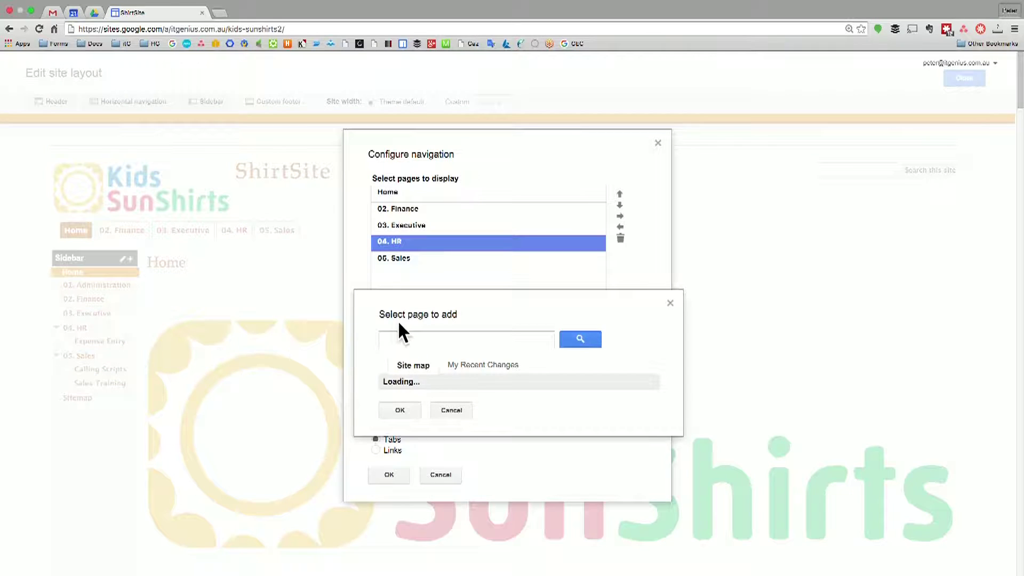
click(451, 412)
click(459, 399)
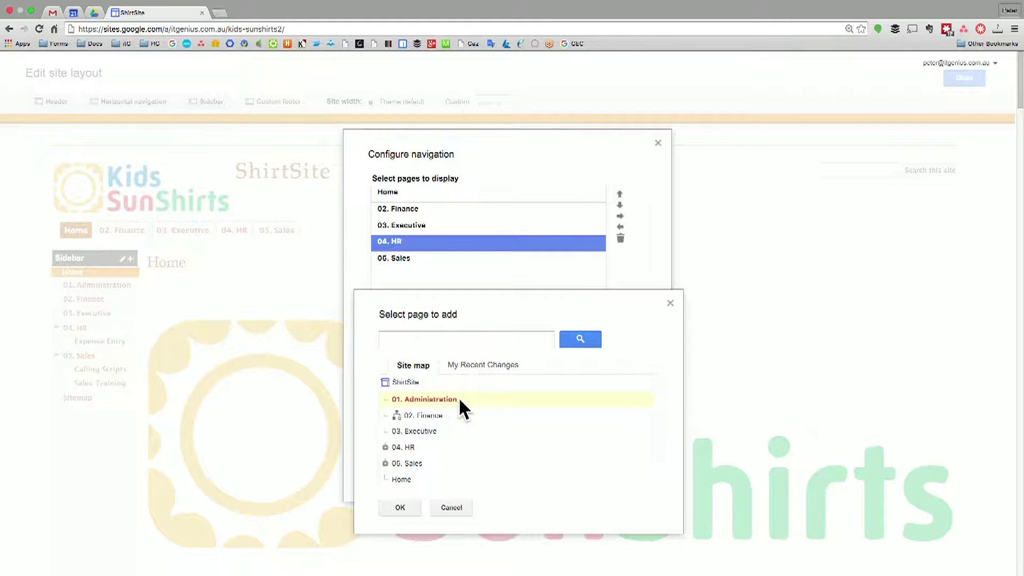
click(400, 504)
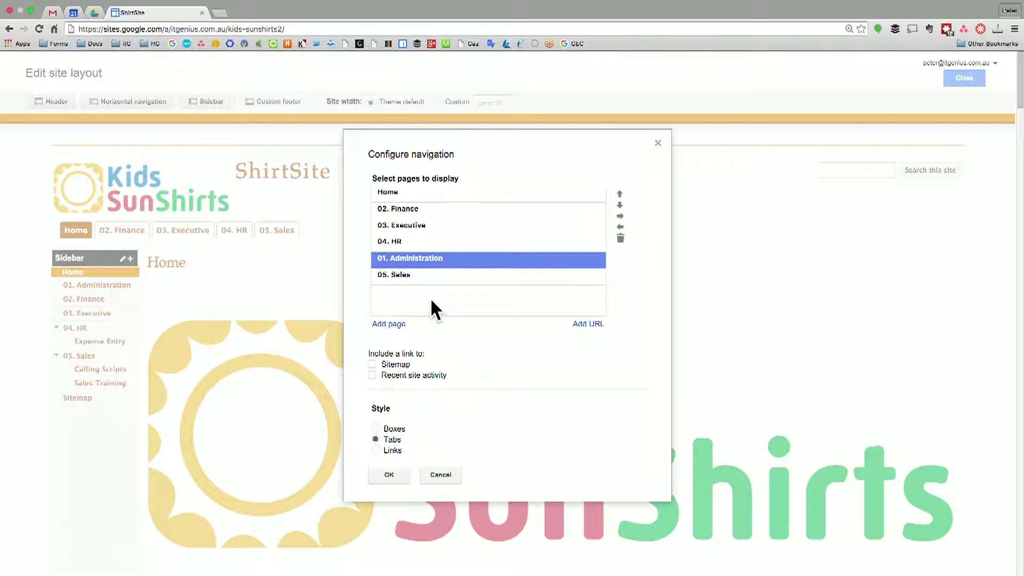
Step: Add the Calling Scripts subpage of 05. Sales to the horizontal navigation's page list
click(398, 325)
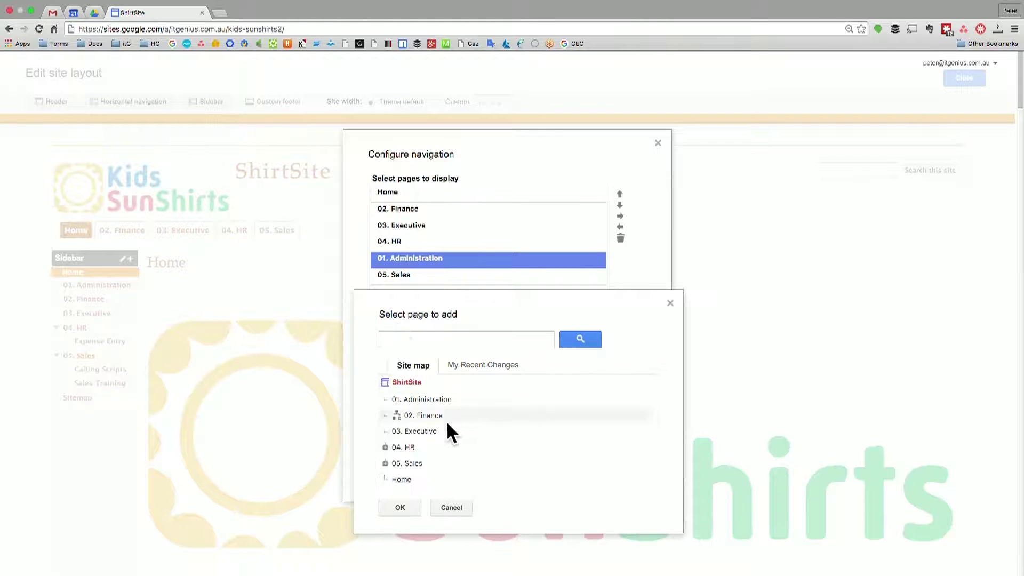
click(385, 463)
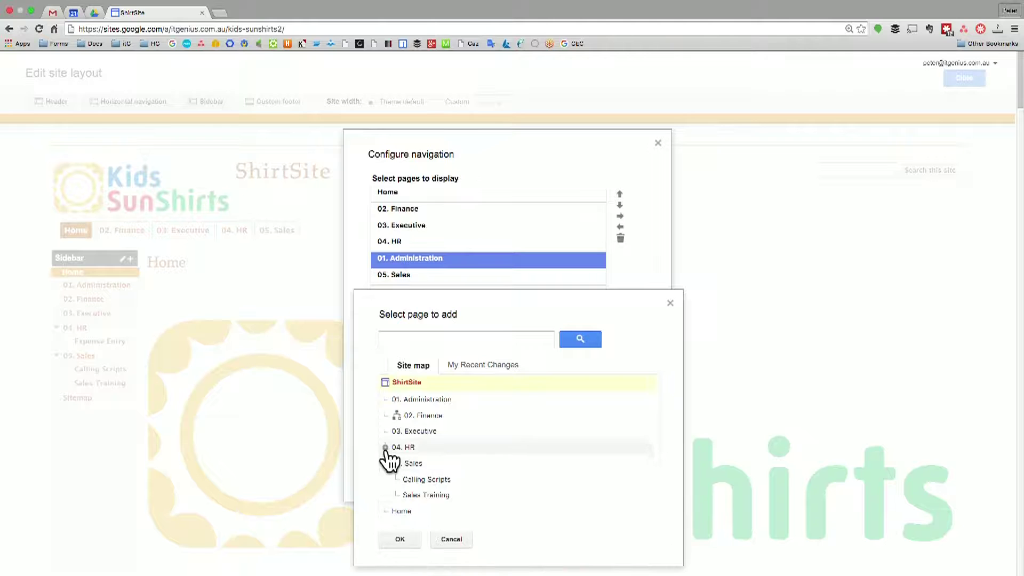
click(385, 447)
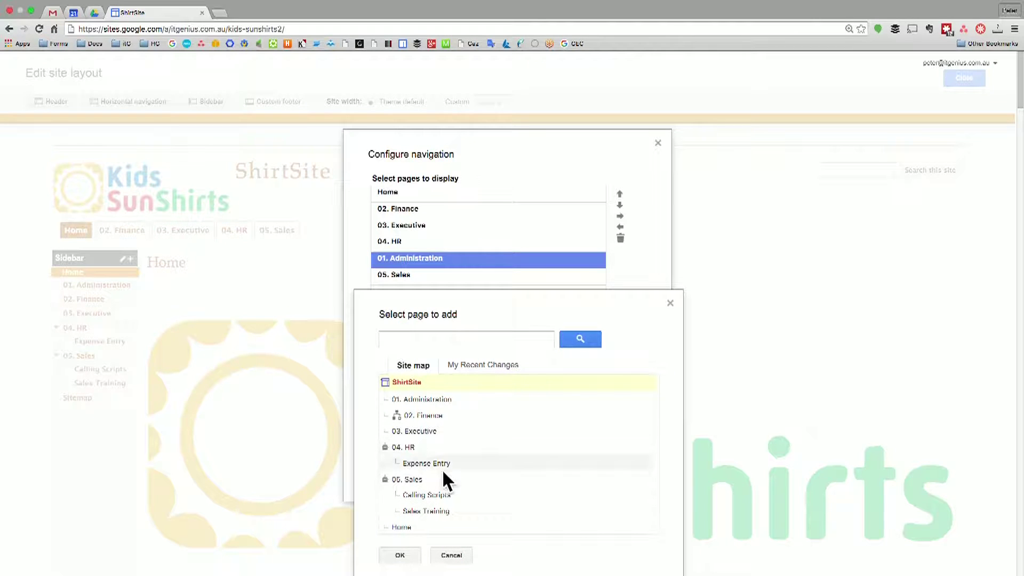
click(455, 494)
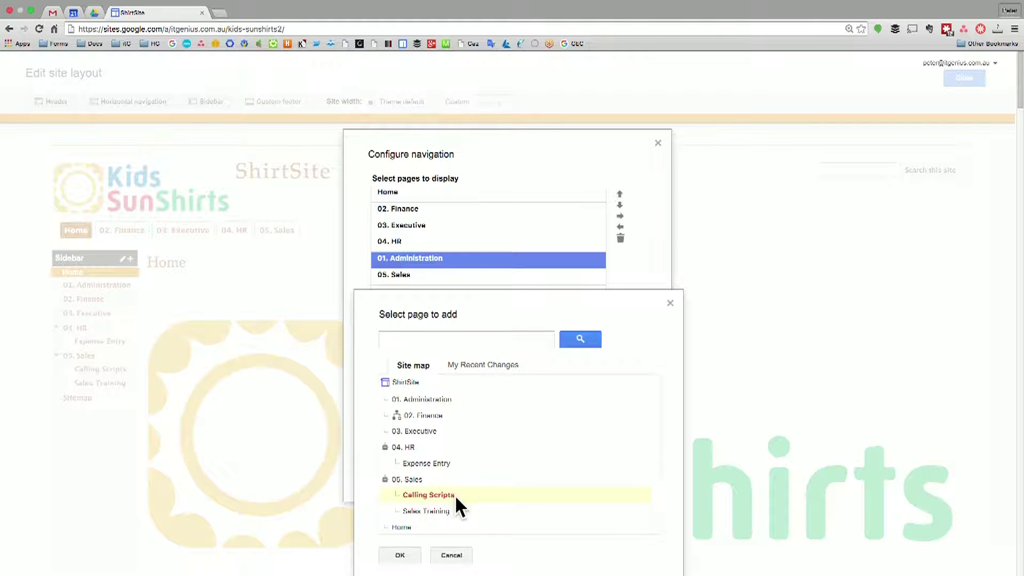
click(415, 555)
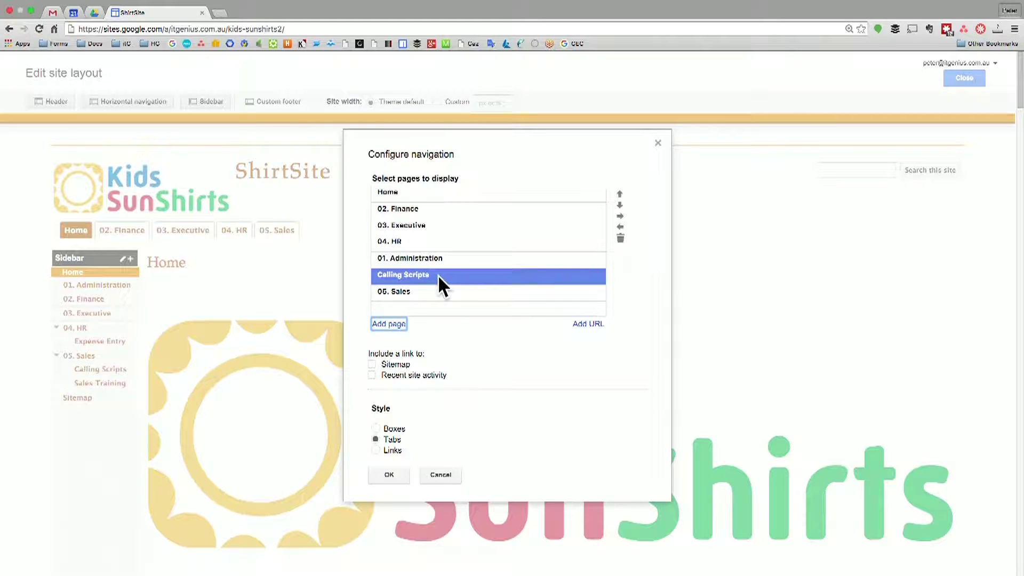
Step: Nest Calling Scripts beneath 05. Sales in the navigation list, then save and leave the site layout editor
click(619, 205)
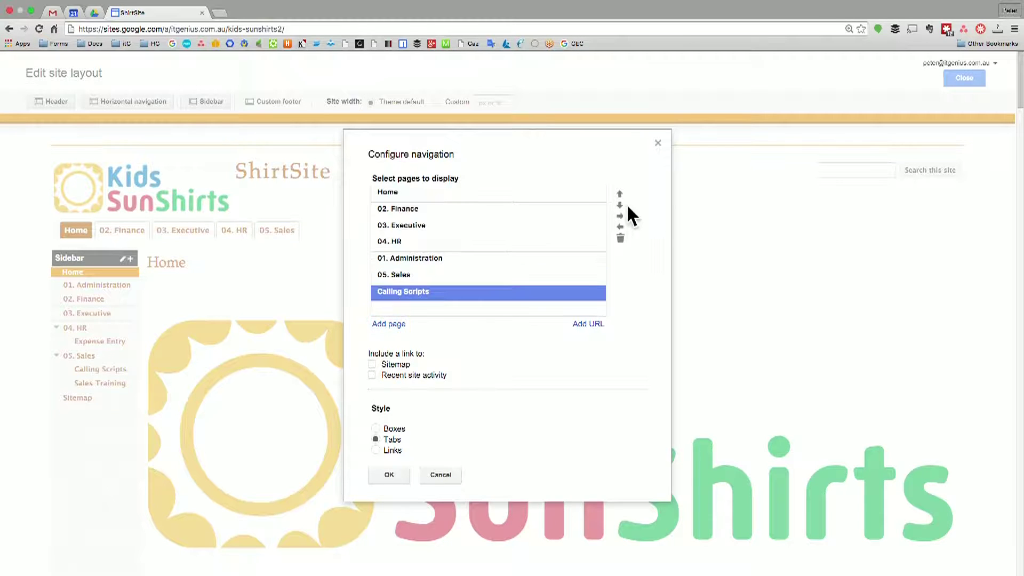
click(617, 212)
click(620, 227)
click(620, 216)
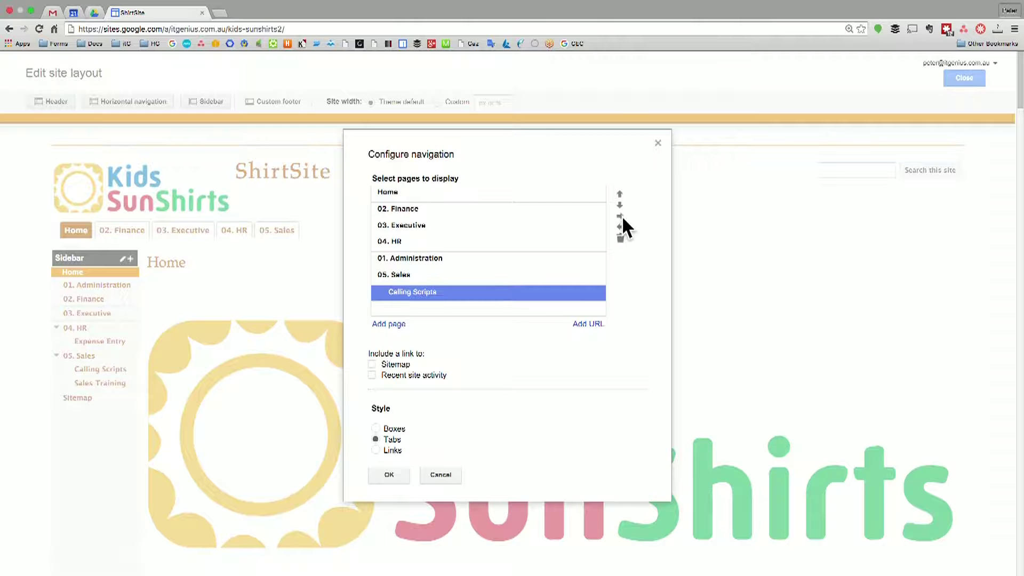
click(390, 475)
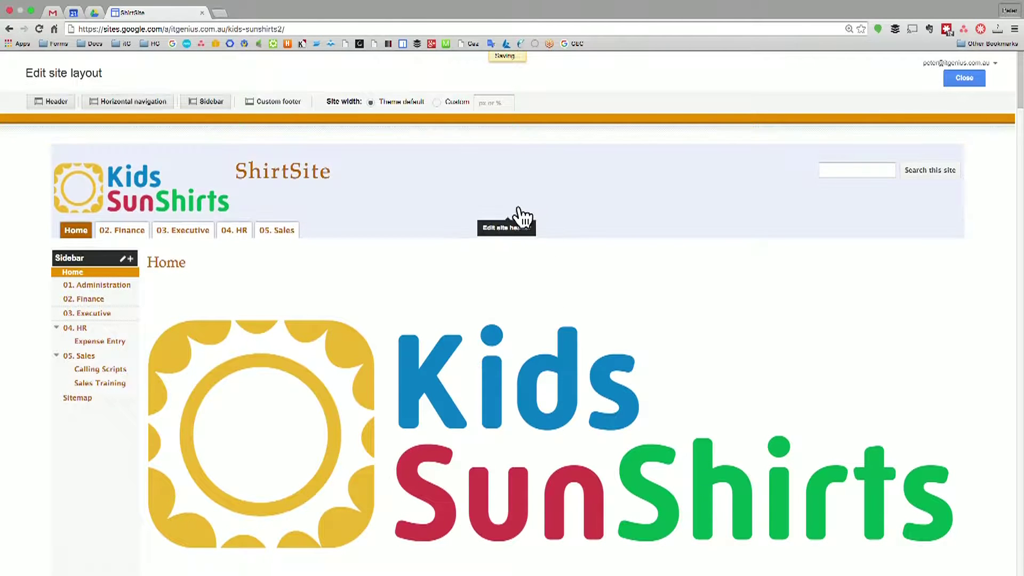
click(963, 79)
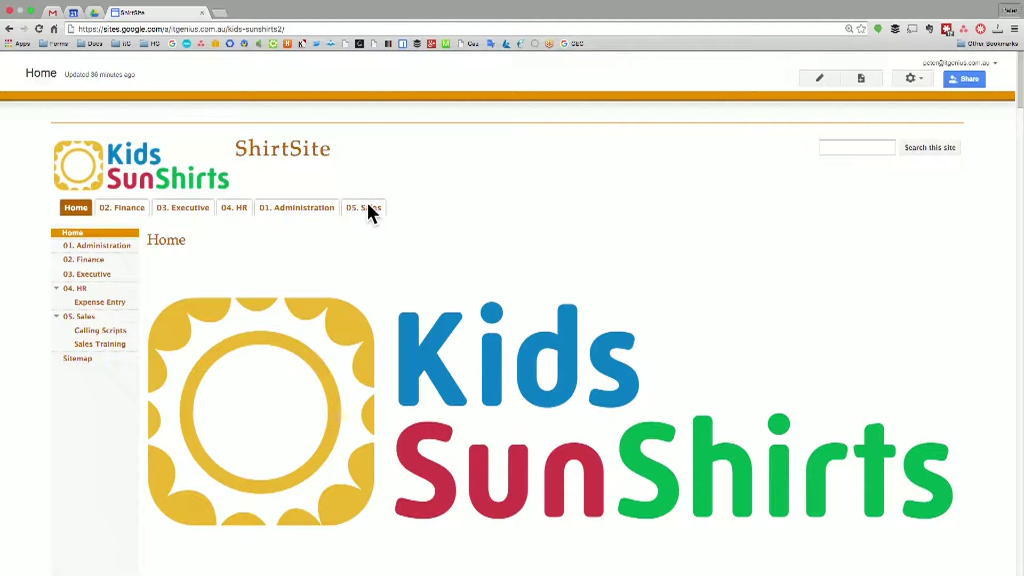
Step: Reload the site and check the new navigation by visiting Calling Scripts under 05. Sales and the 05. Sales page itself
click(302, 28)
key(Return)
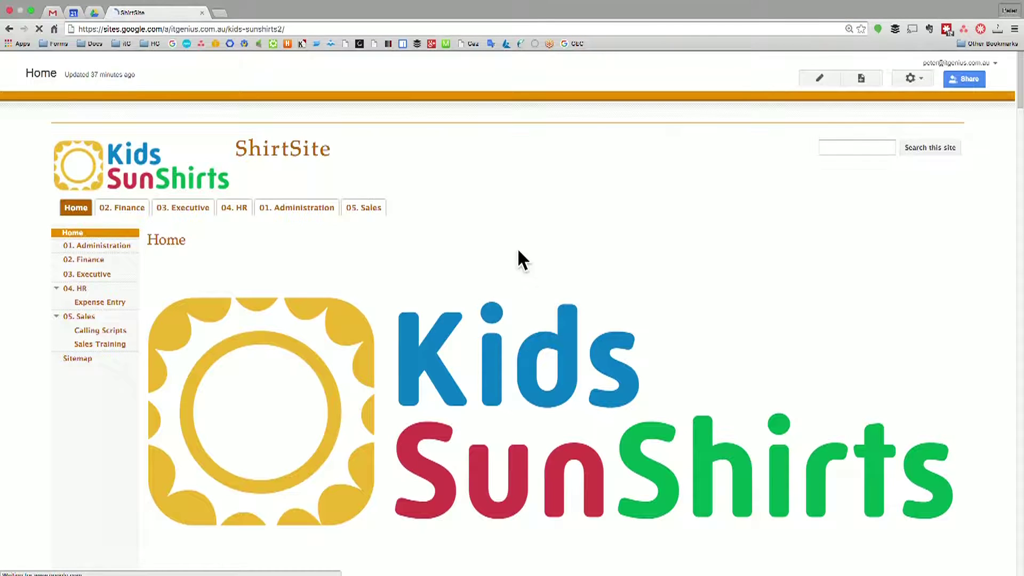
mouse_move(364, 216)
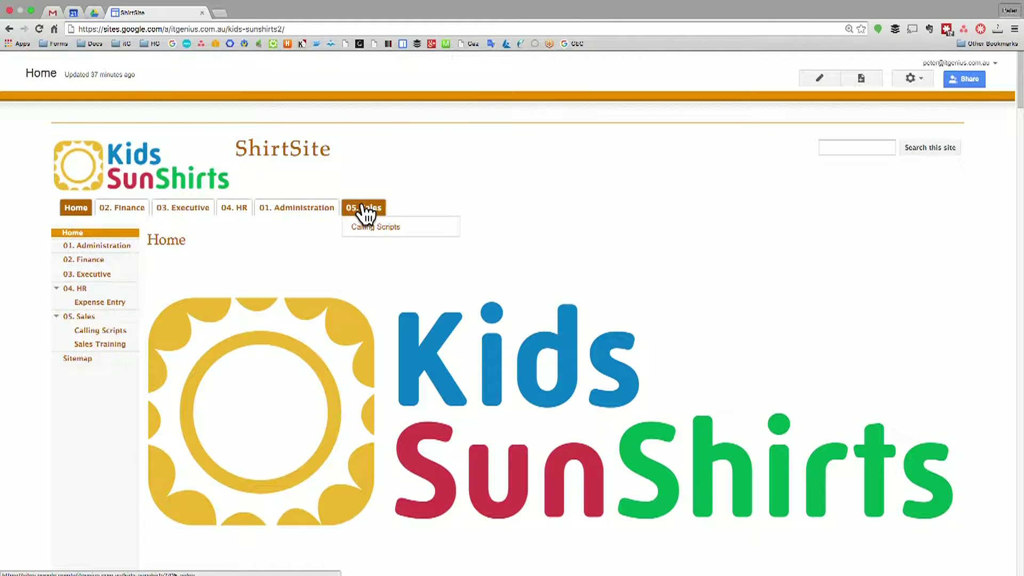
click(365, 226)
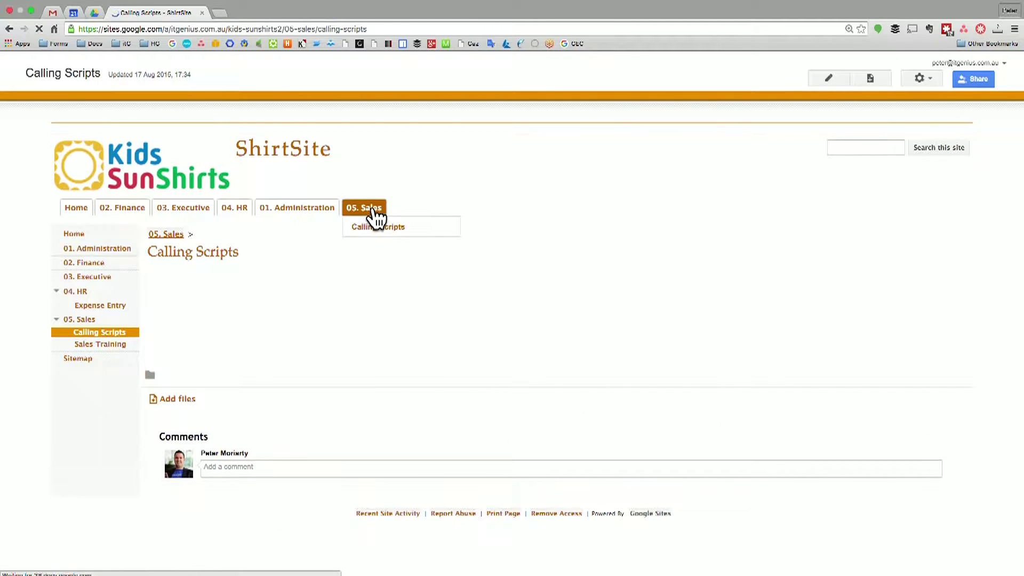
click(374, 211)
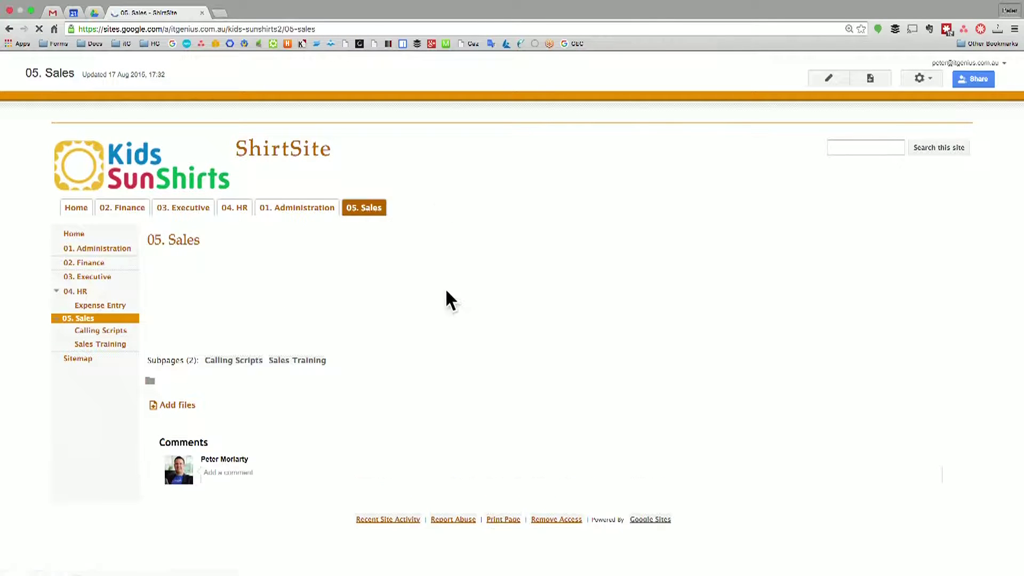
Step: Reopen the horizontal navigation's configuration in the site layout editor and include links to the Sitemap and Recent site activity
click(934, 78)
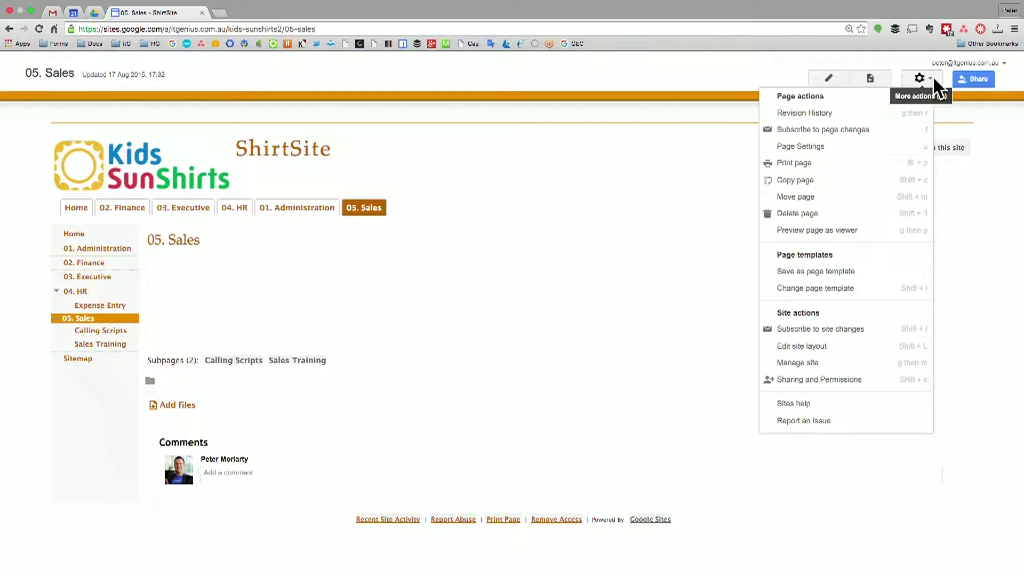
click(856, 351)
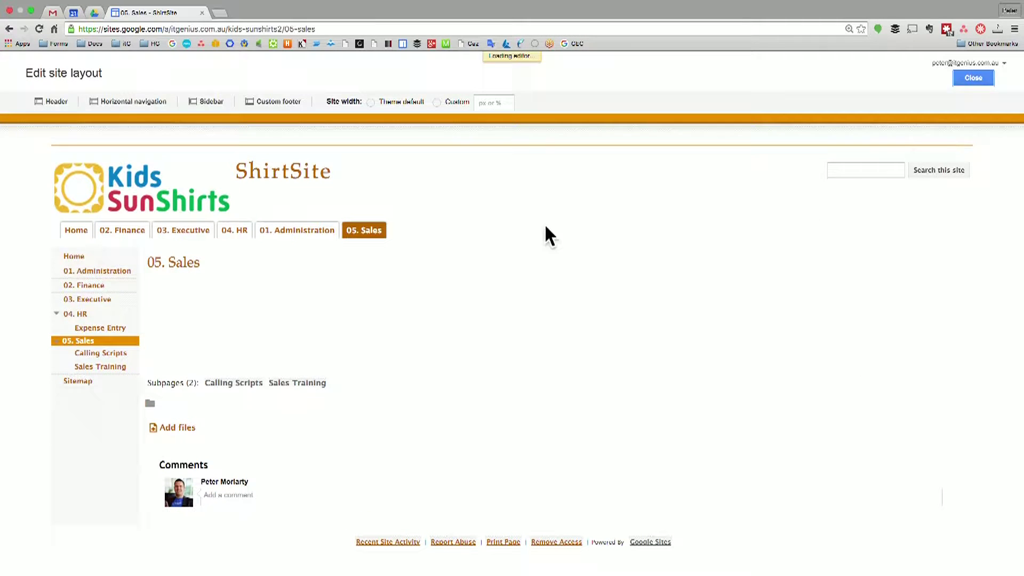
click(414, 235)
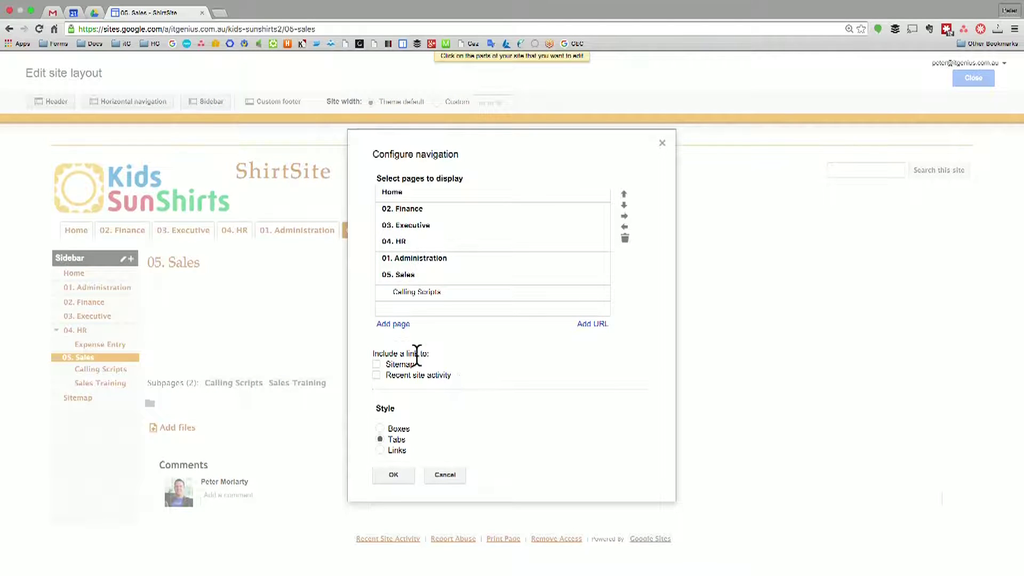
click(376, 365)
click(376, 375)
click(404, 475)
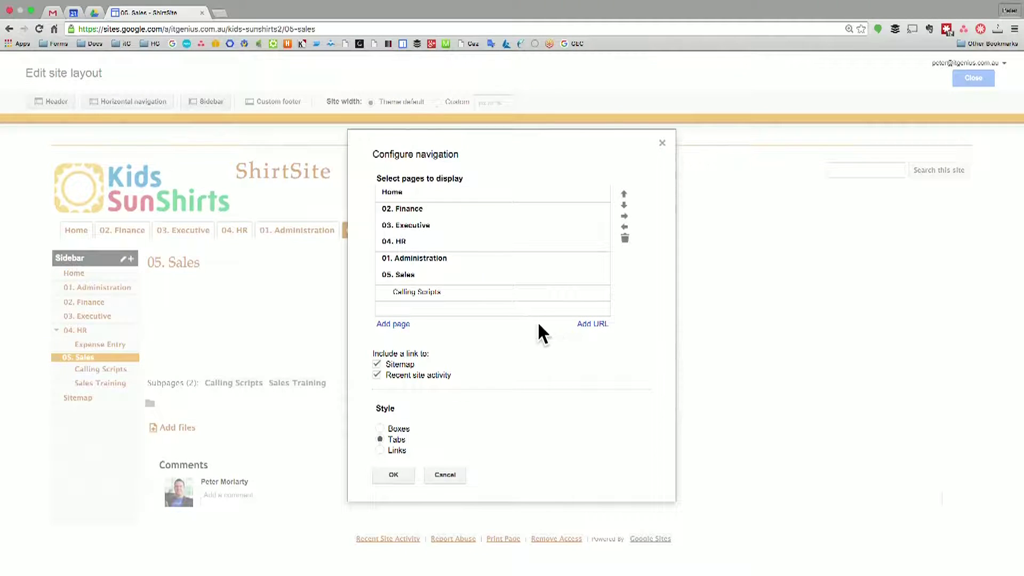
click(585, 325)
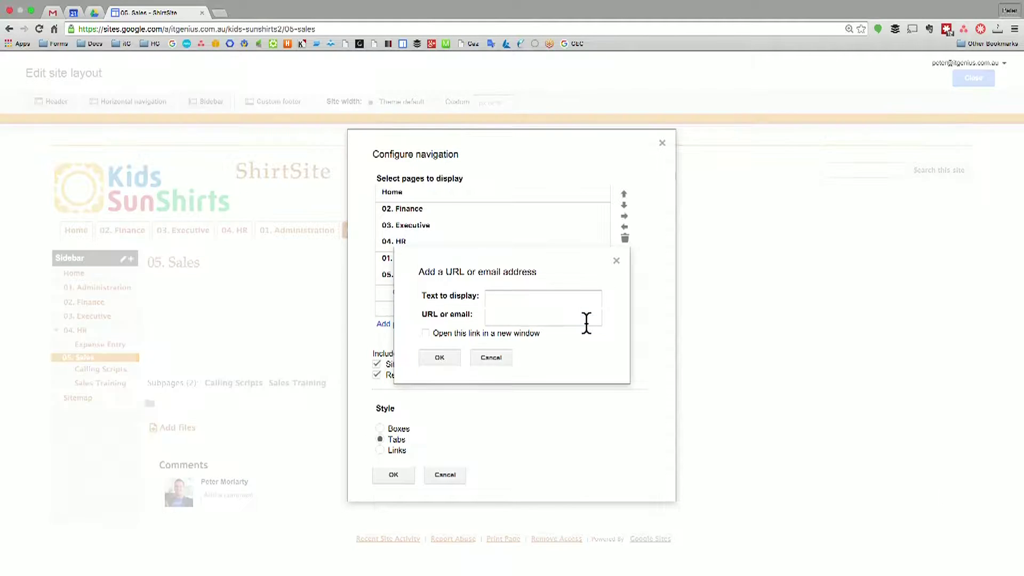
click(543, 298)
text(itGenius)
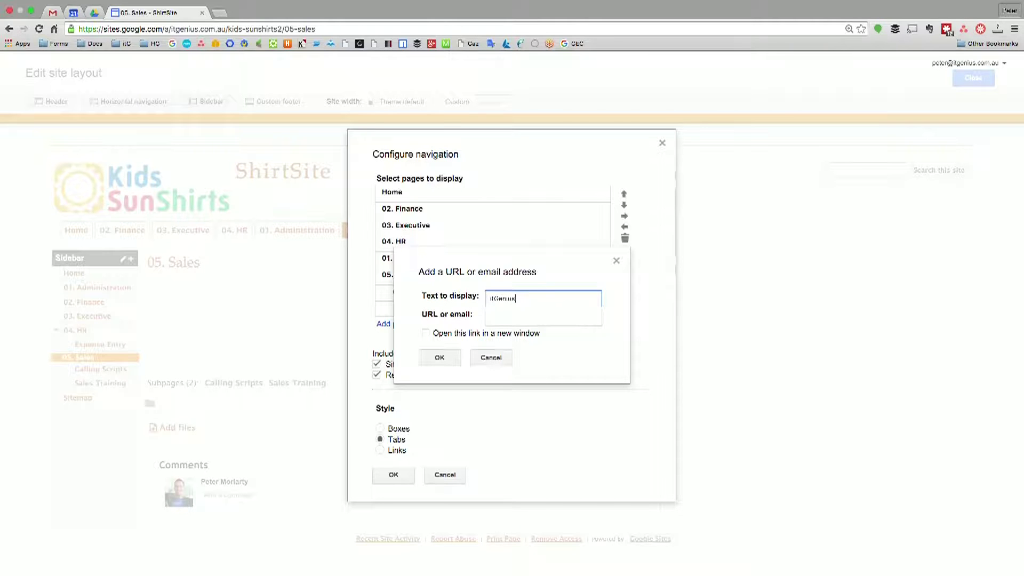
key(Tab)
text(www.itgenius.com)
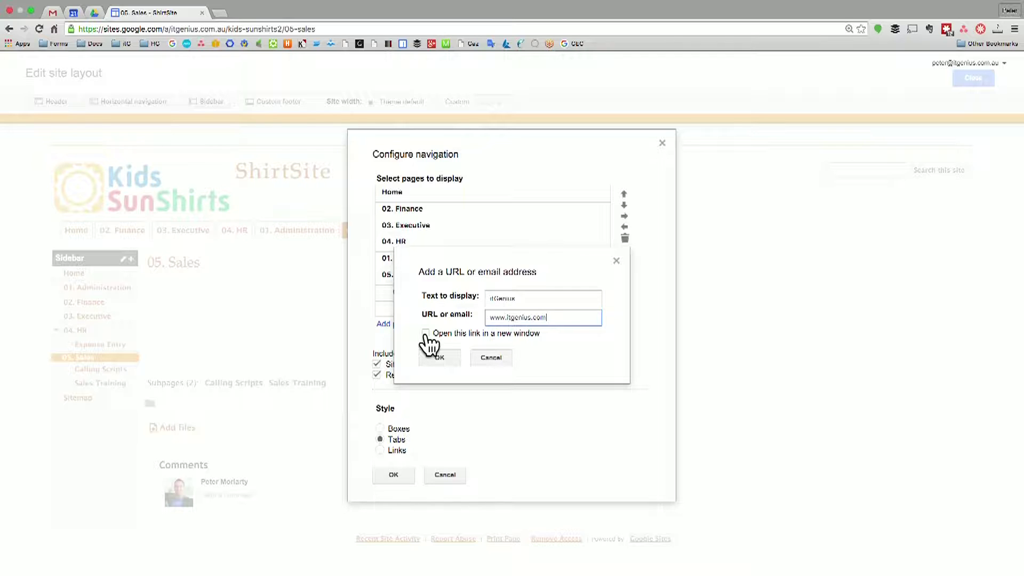
click(426, 333)
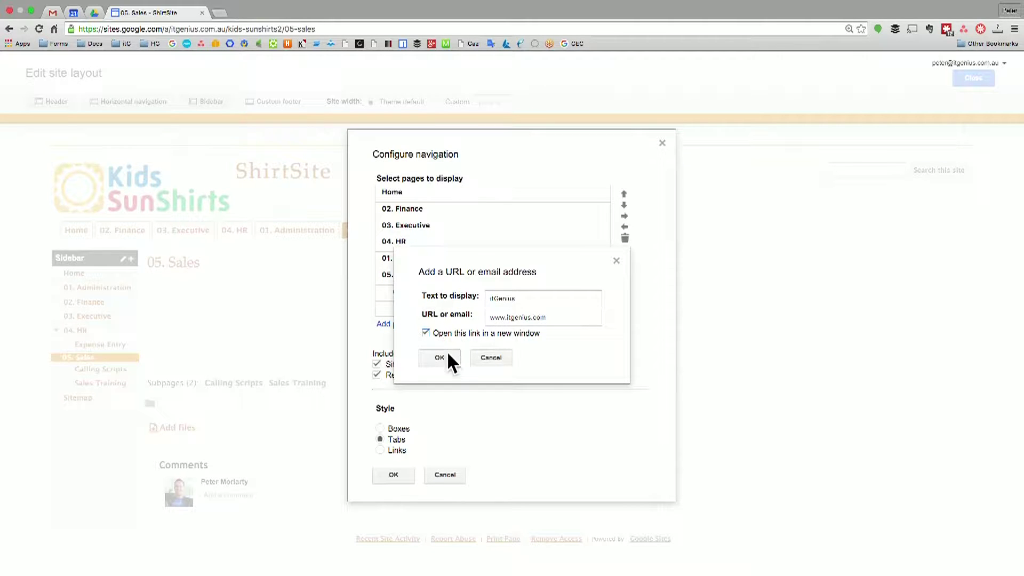
click(440, 357)
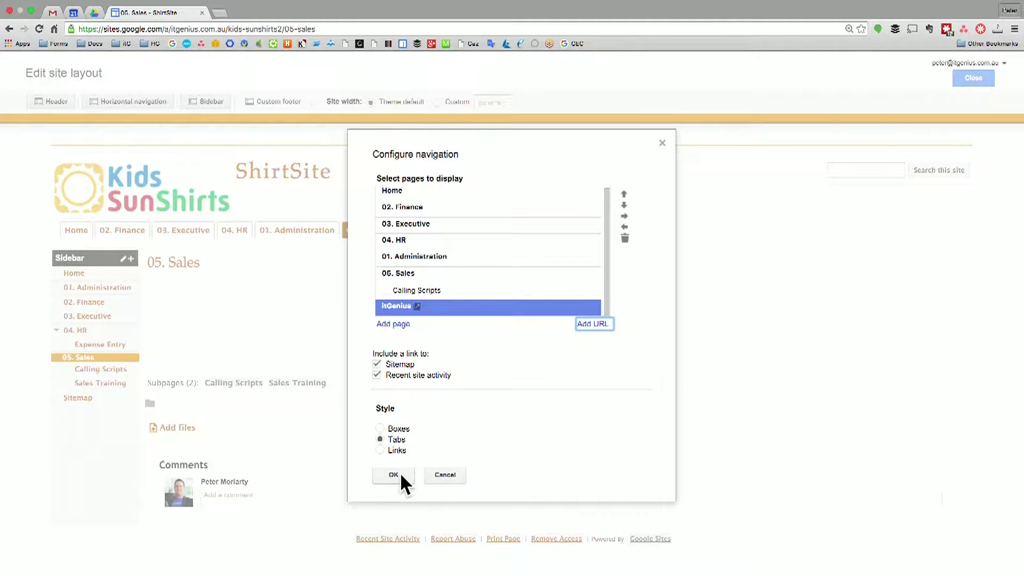
Step: Set the horizontal navigation's style to Boxes, save it and leave the site layout editor
click(380, 430)
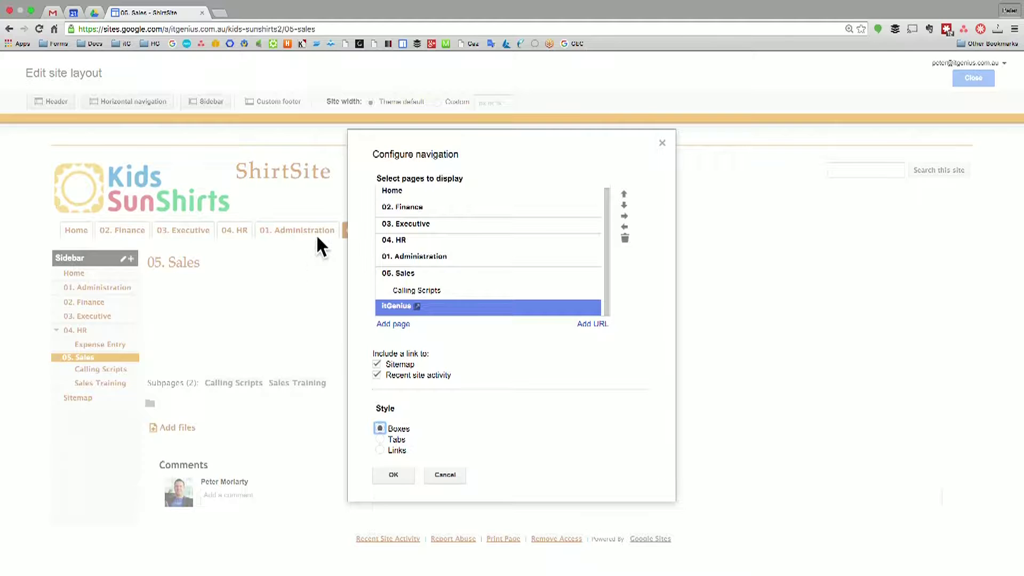
click(397, 476)
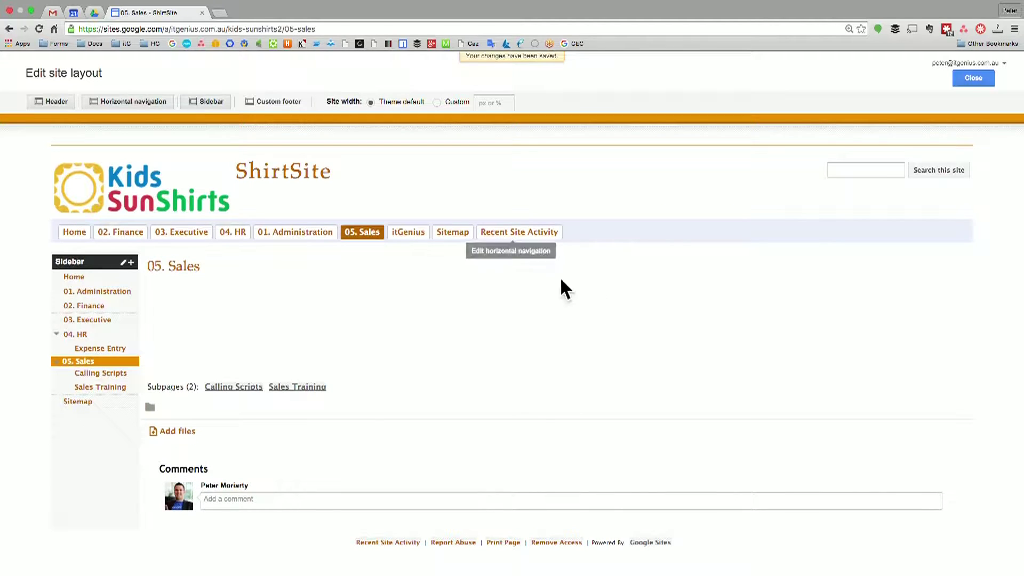
click(971, 79)
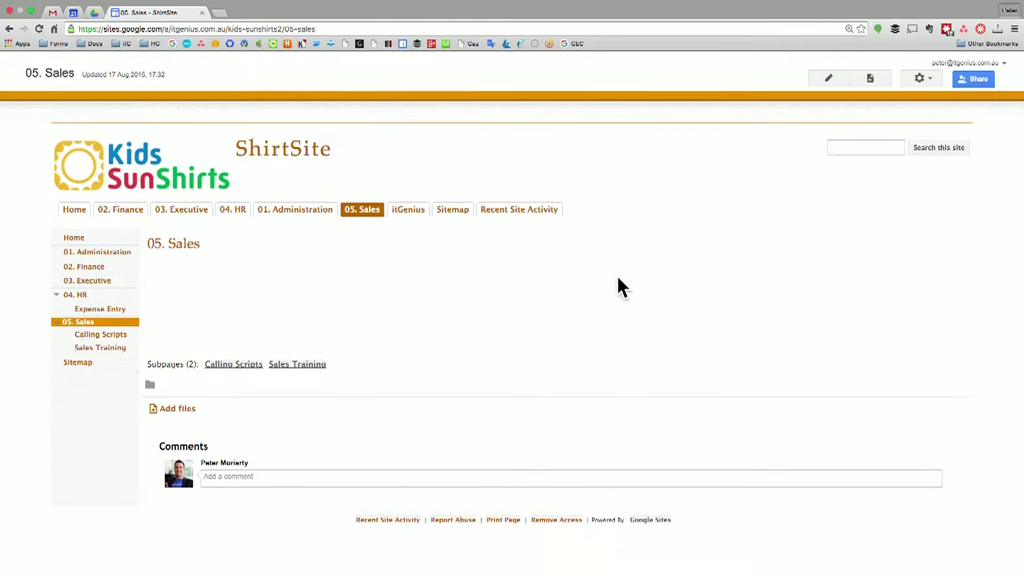
Step: Test the itGenius link in the horizontal navigation, closing the browser tab it opens to return to the 05. Sales page
click(408, 210)
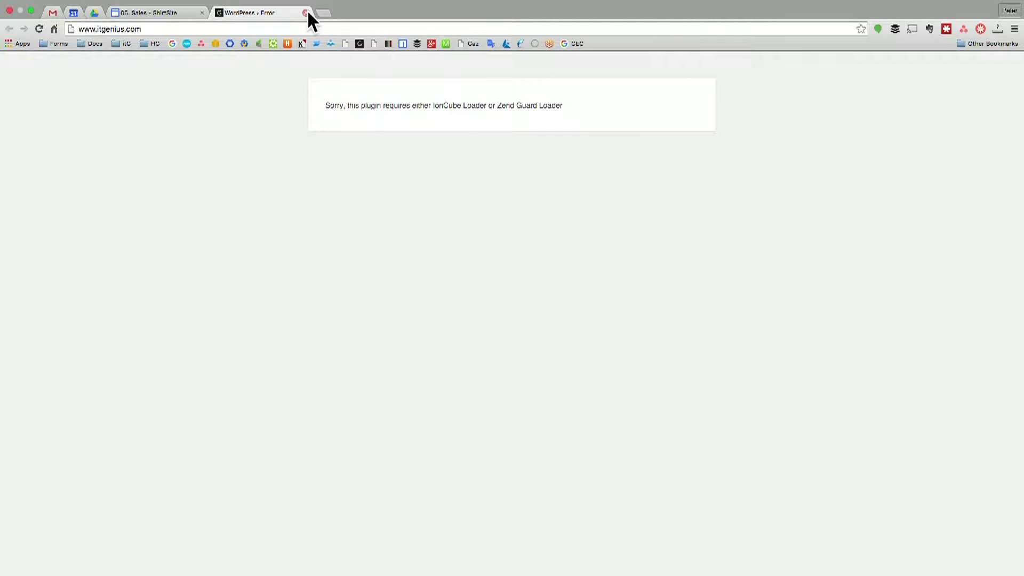
click(305, 12)
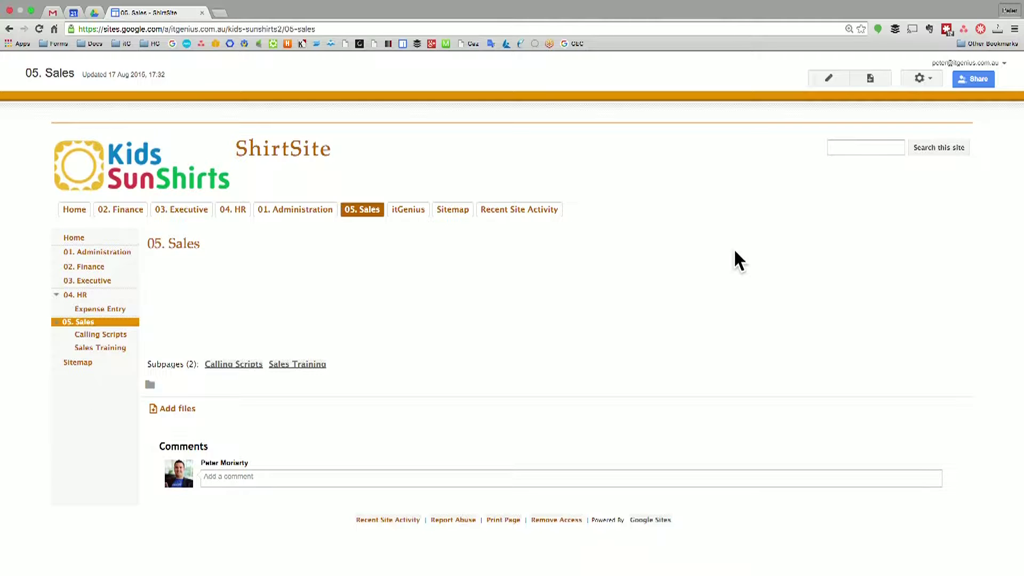
Step: Open the sidebar navigation's configuration in the site layout editor, with its title displayed, and set the levels of pages to show to all
click(929, 79)
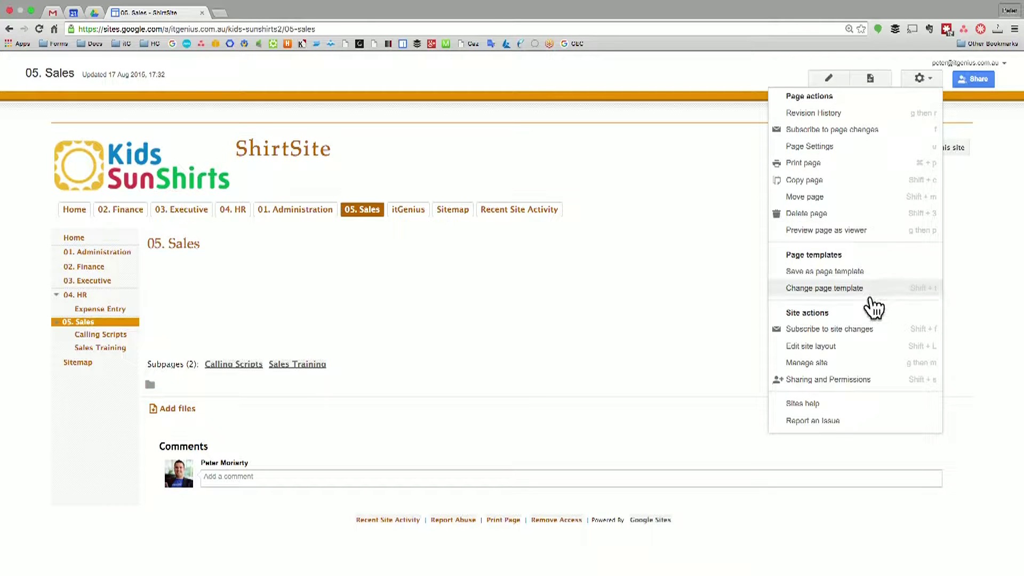
click(840, 347)
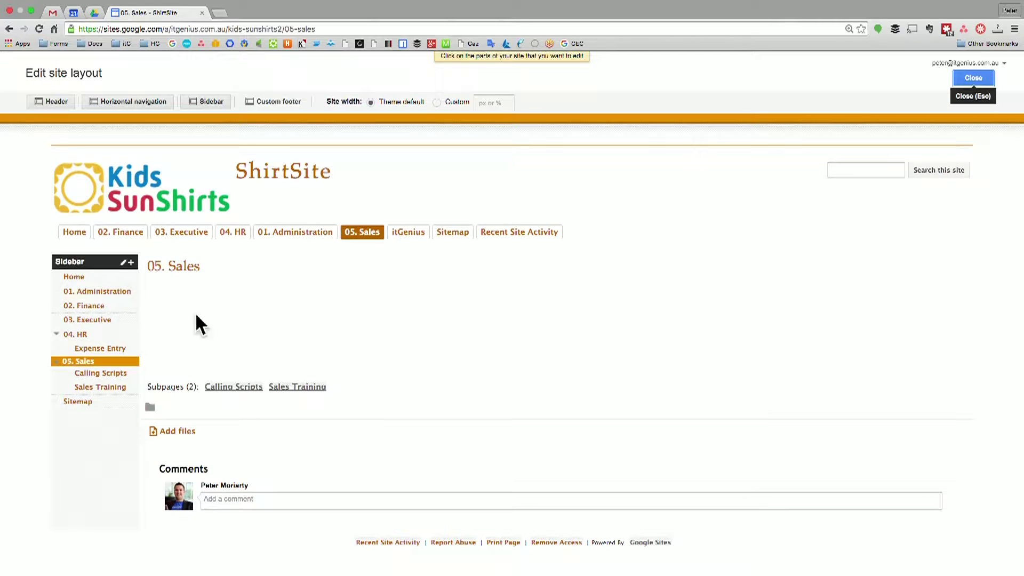
click(90, 356)
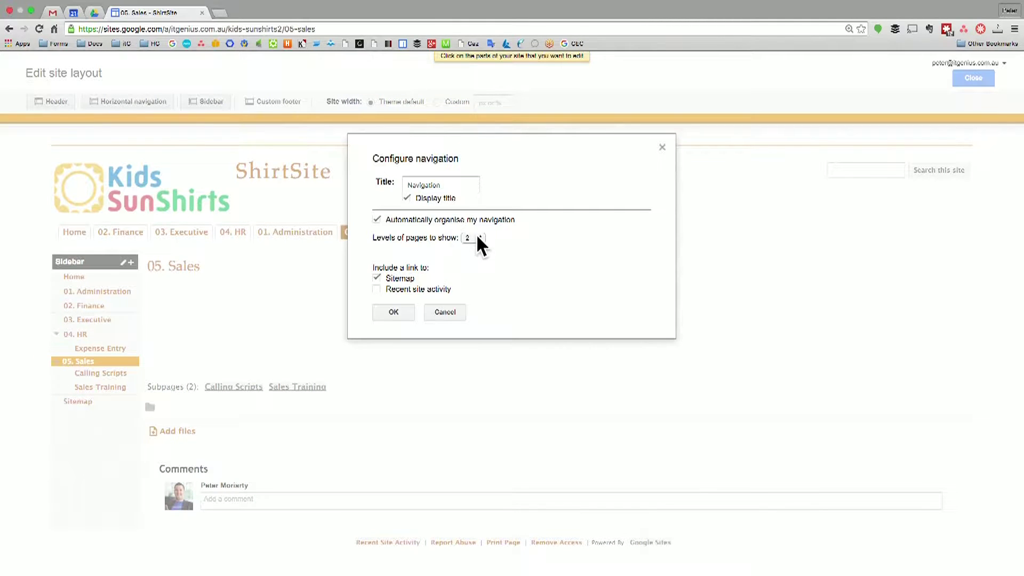
click(478, 238)
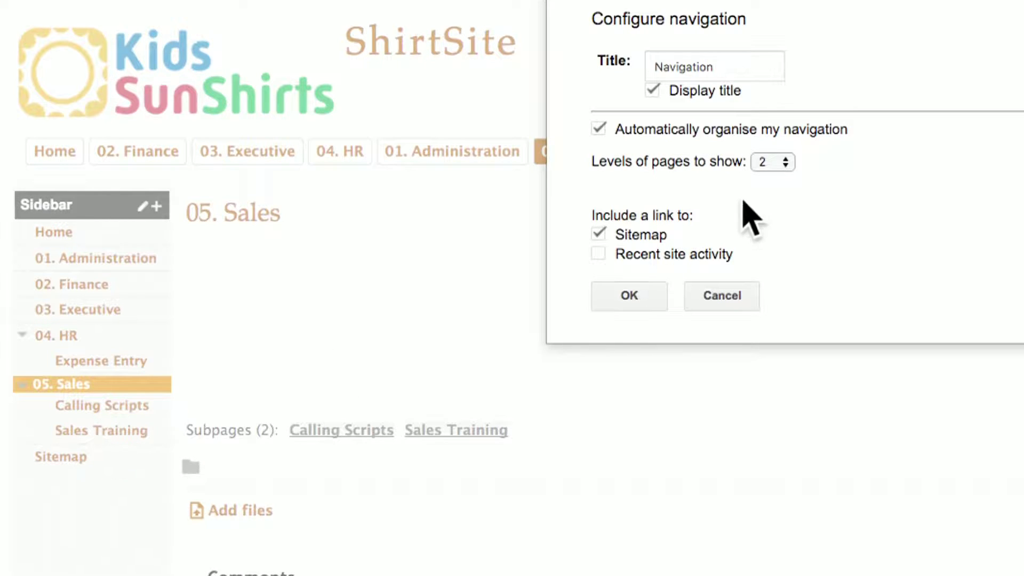
click(776, 163)
click(766, 195)
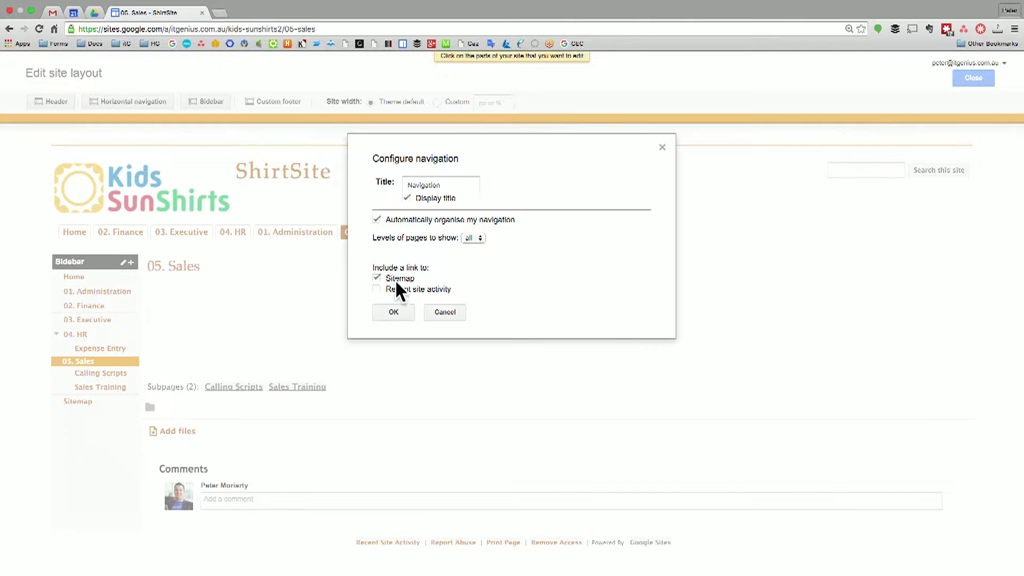
Step: Keep the Sitemap link in the sidebar navigation, include a link to Recent site activity and save the configuration
click(377, 279)
click(377, 279)
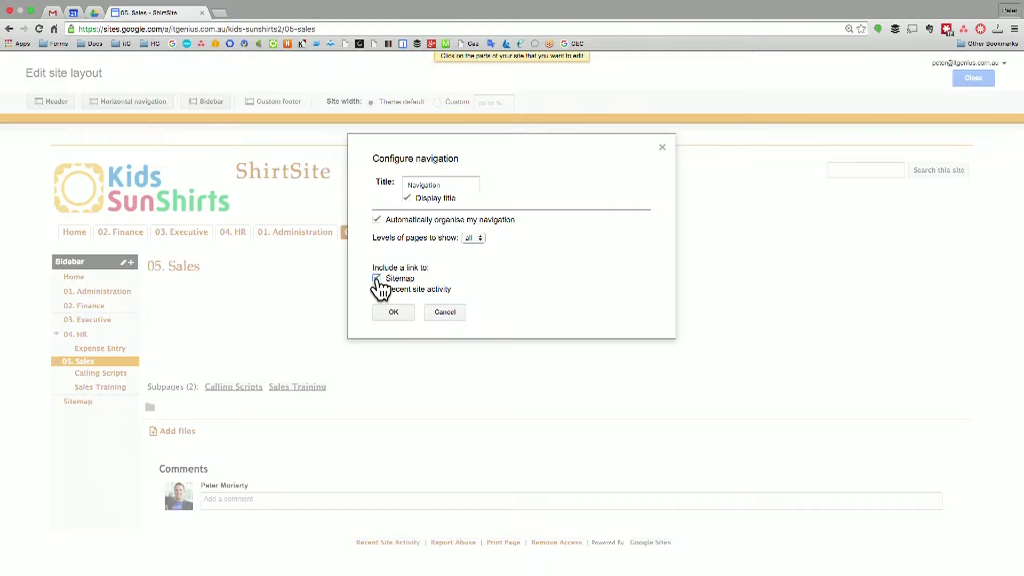
click(377, 289)
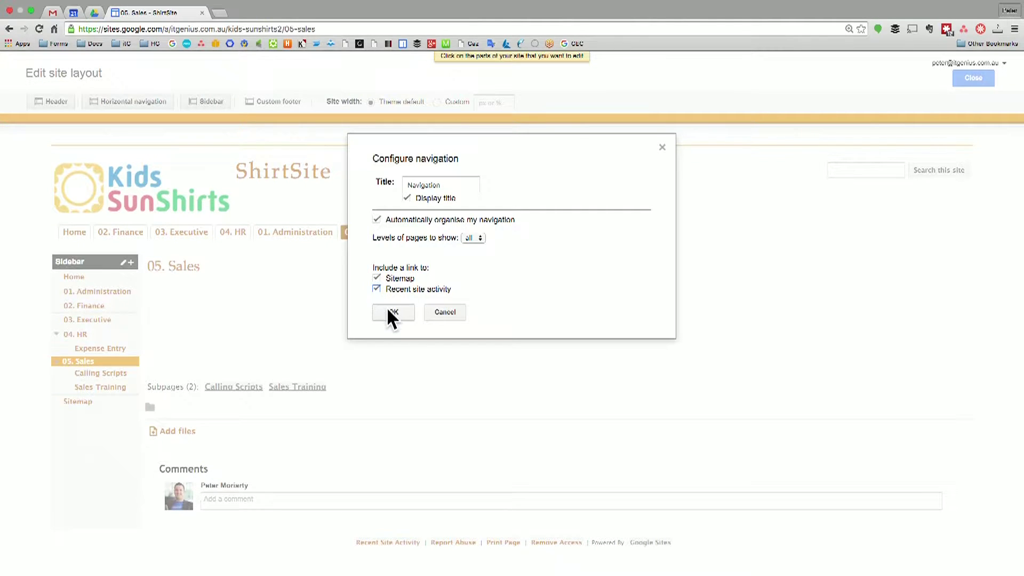
click(390, 312)
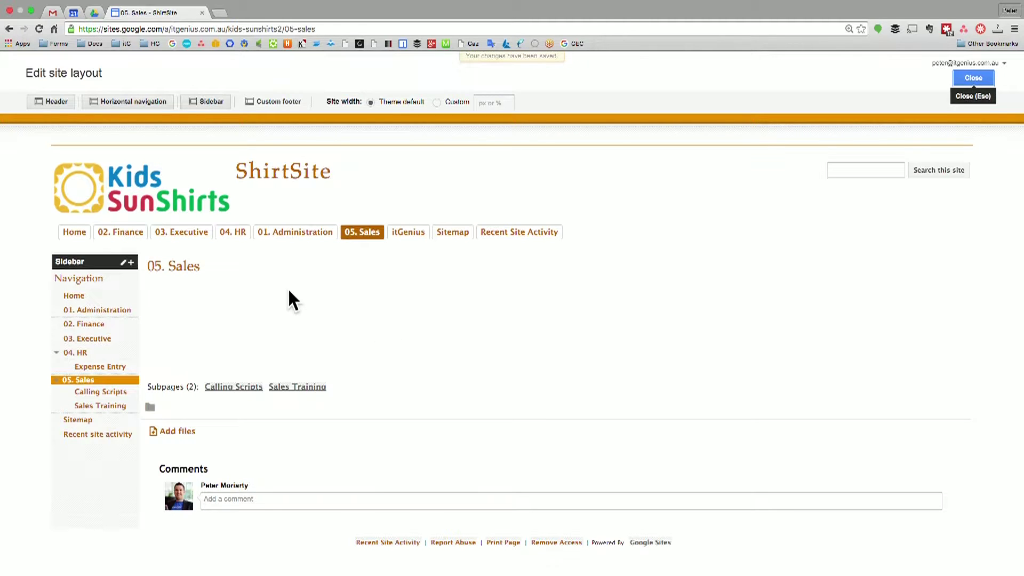
Step: Browse the available sidebar items and add a Countdown to the sidebar
click(130, 261)
scroll(557, 300, down, 10)
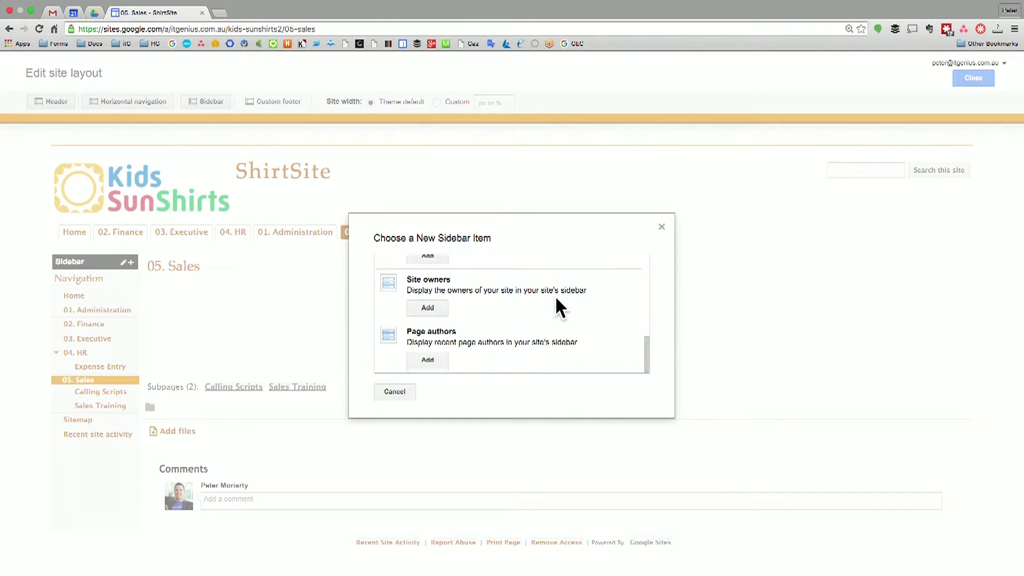
scroll(555, 298, up, 3)
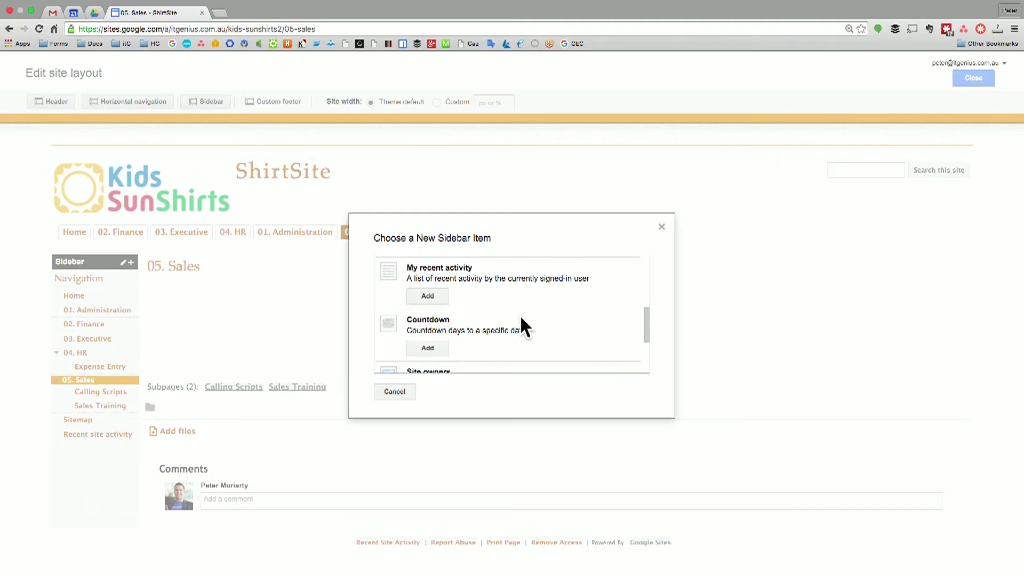
click(437, 352)
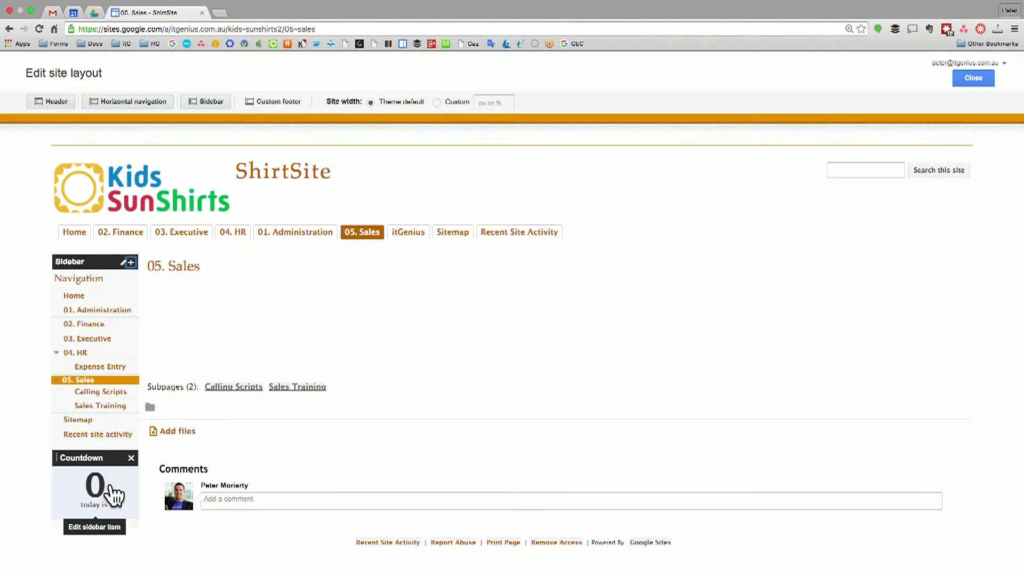
Step: Configure the sidebar countdown with the event Christmas and the event date 25 December 2015, and save it
click(112, 490)
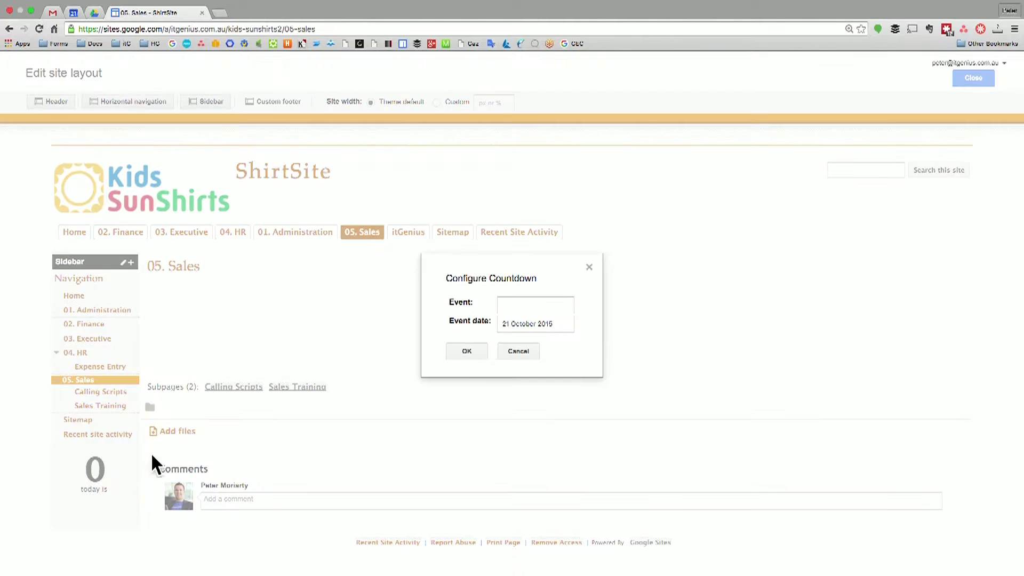
click(541, 322)
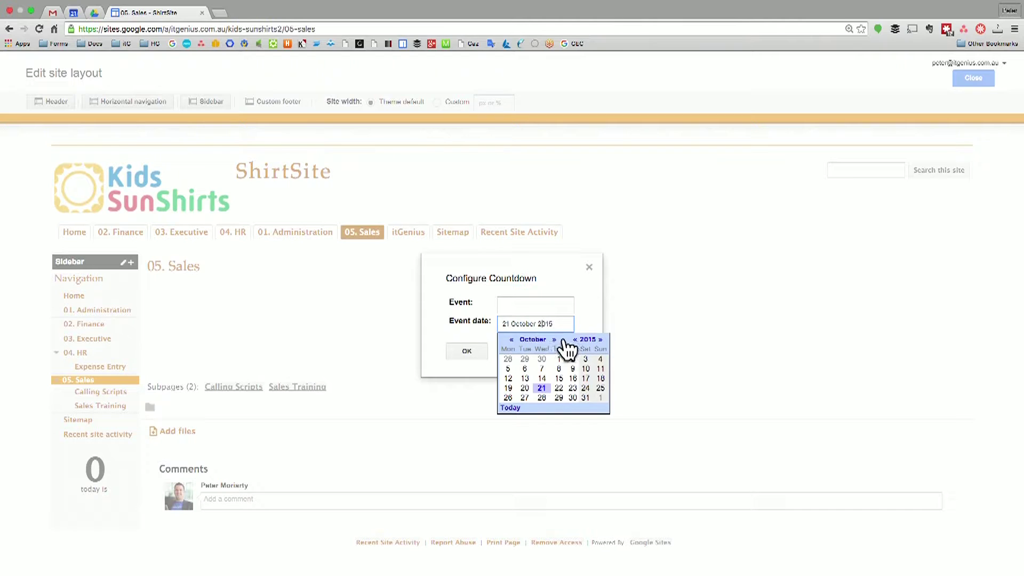
click(553, 339)
click(554, 339)
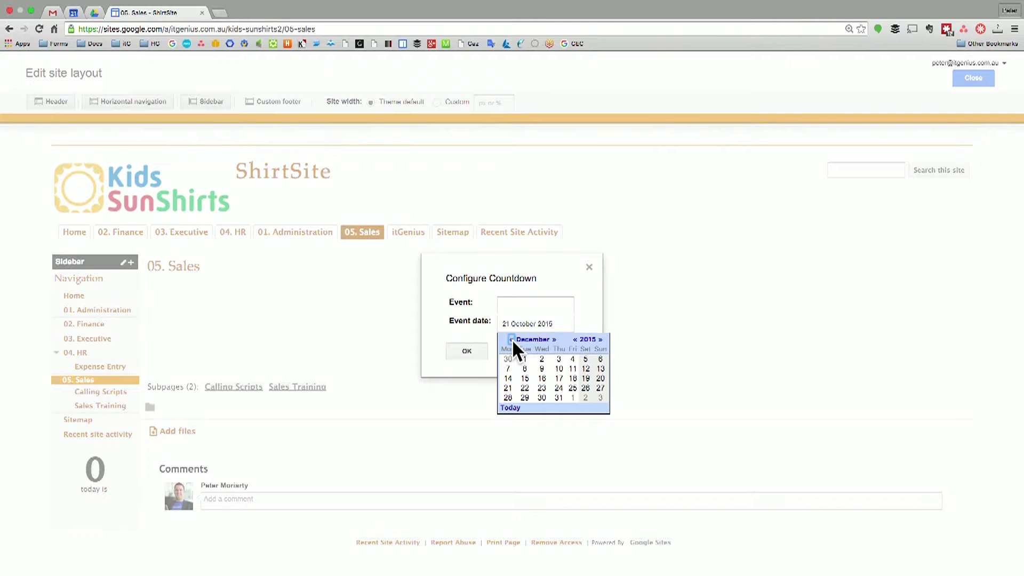
click(573, 388)
click(519, 306)
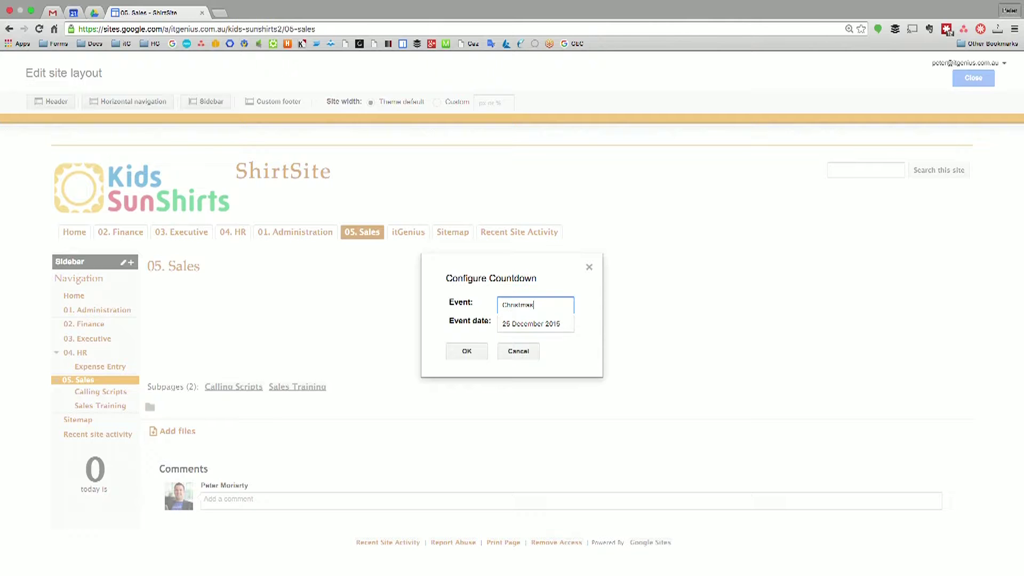
click(470, 350)
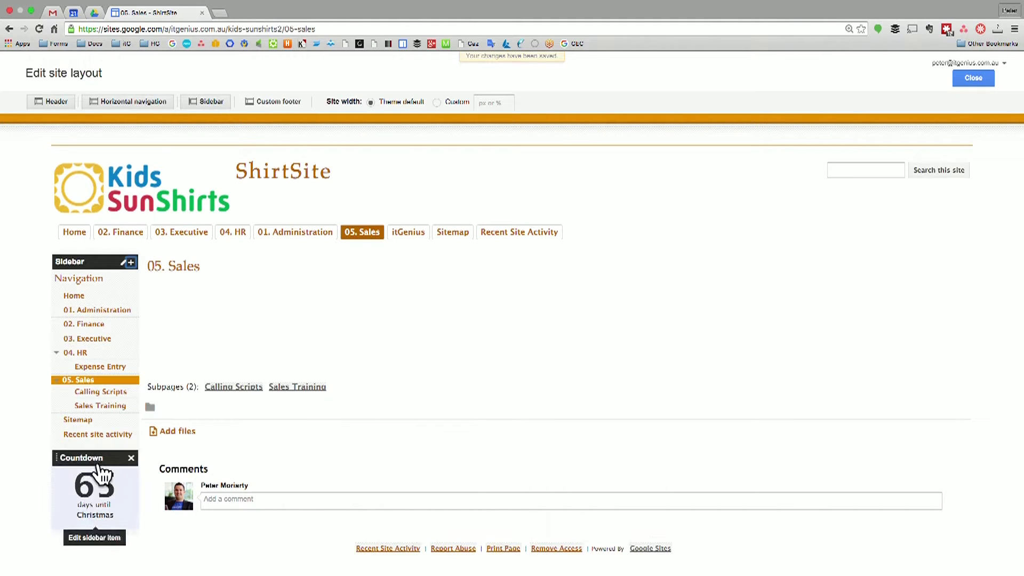
Step: Move the Christmas countdown above the navigation in the sidebar, and make the sidebar wider than 150 pixels
drag(102, 458, 102, 283)
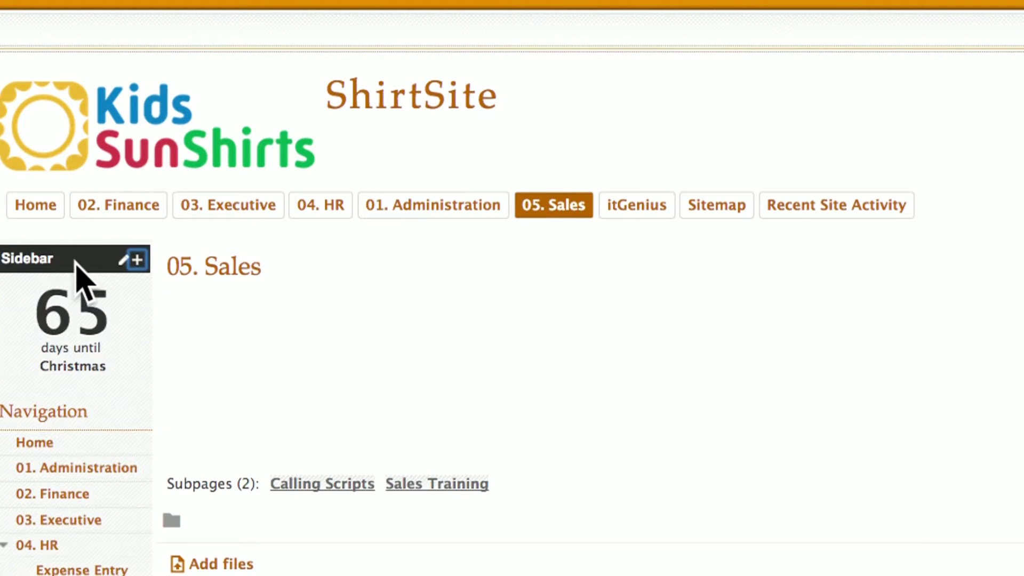
click(123, 260)
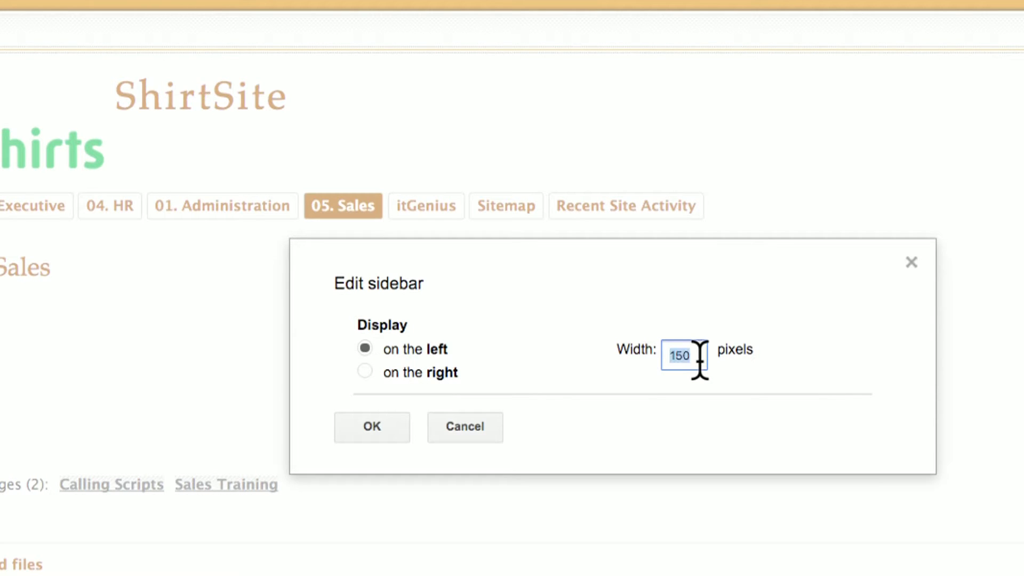
click(380, 430)
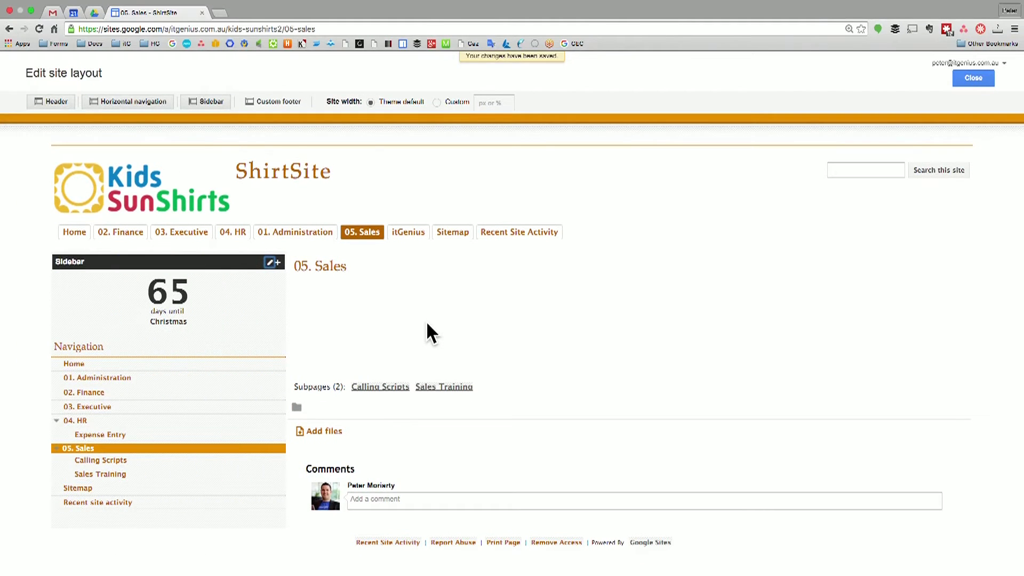
mouse_move(235, 385)
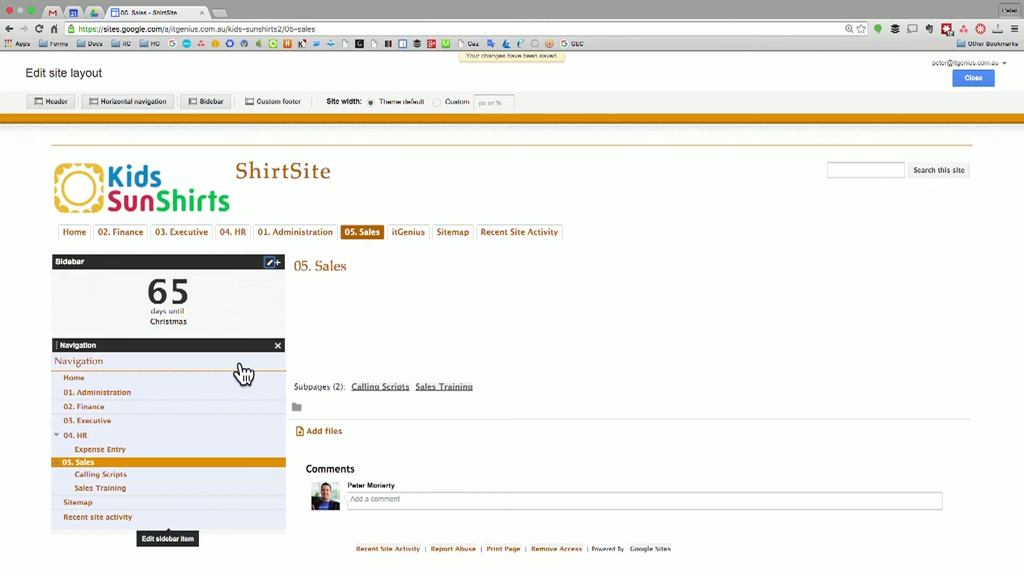